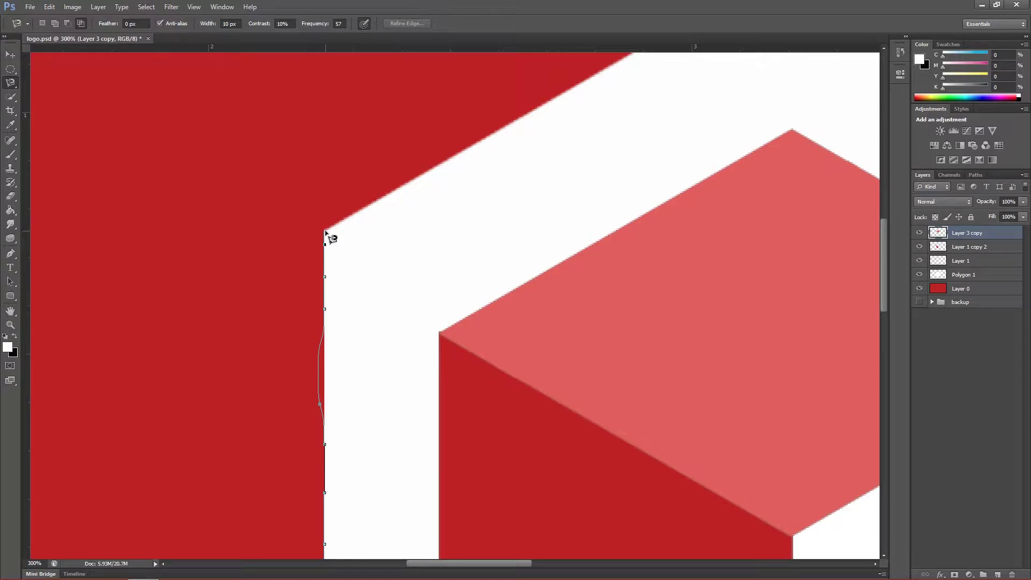
# Try tracing the white hexagon's outer edge with the Magnetic Lasso, discarding the unfinished outline.
pyautogui.moveTo(557, 99); pyautogui.dragTo(404, 266)
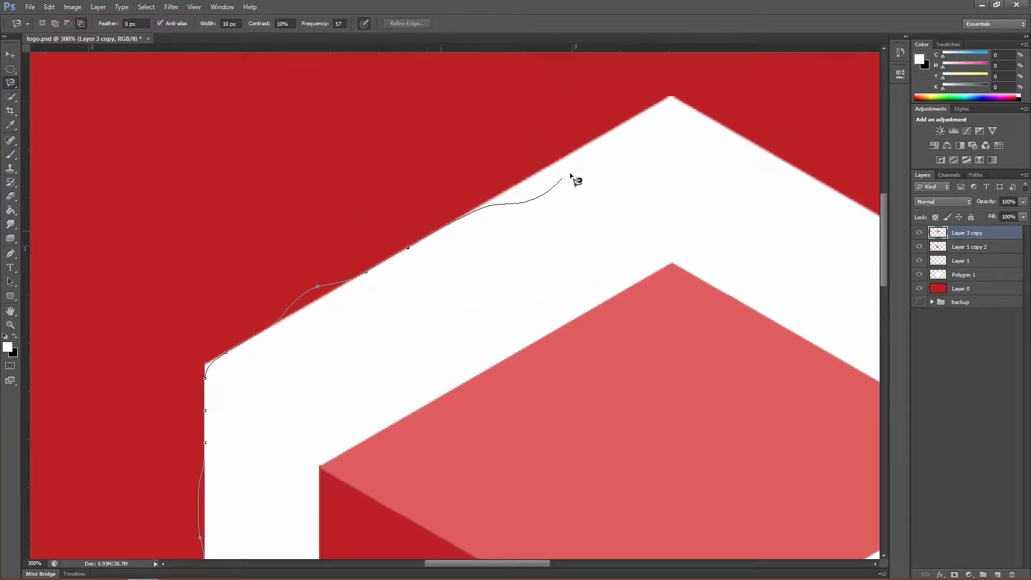
pyautogui.keyDown('alt'); pyautogui.click(612, 132); pyautogui.keyUp('alt')
pyautogui.press('Escape')
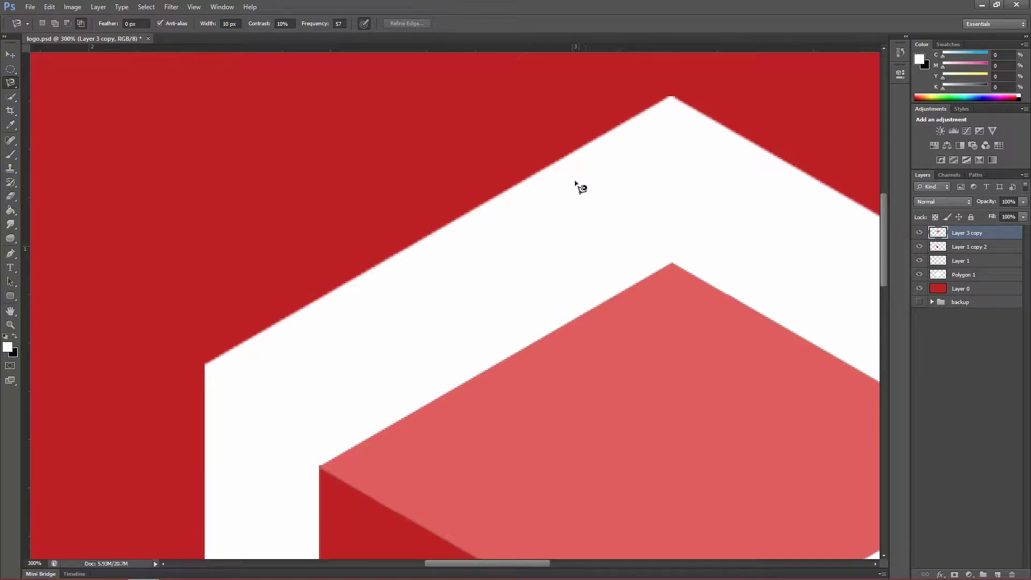
pyautogui.press('z')
pyautogui.keyDown('alt'); pyautogui.click(562, 184); pyautogui.keyUp('alt')
pyautogui.keyDown('alt'); pyautogui.click(561, 185); pyautogui.keyUp('alt')
pyautogui.keyDown('alt'); pyautogui.click(554, 258); pyautogui.keyUp('alt')
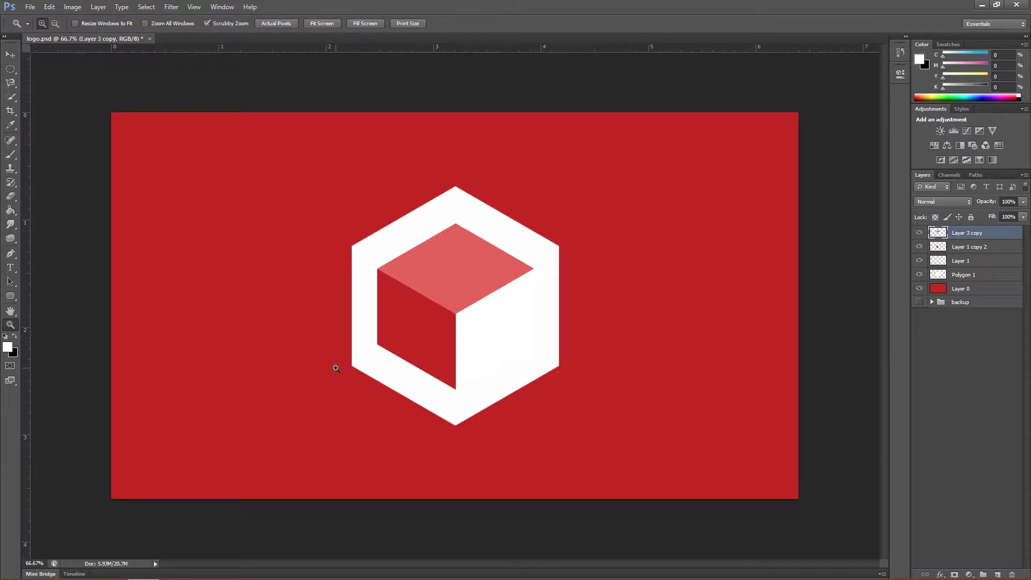
# Close logo.psd and open the image sea_shore-wallpaper-1920x1080.jpg.
pyautogui.hotkey('ctrl', 'w')
pyautogui.click(511, 221)
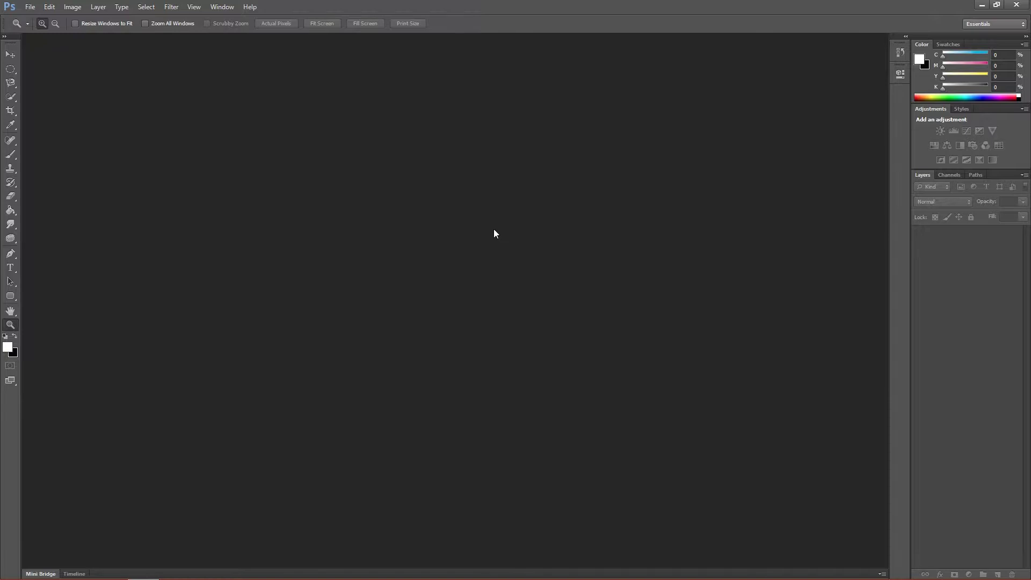
pyautogui.hotkey('ctrl', 'o')
pyautogui.doubleClick(769, 260)
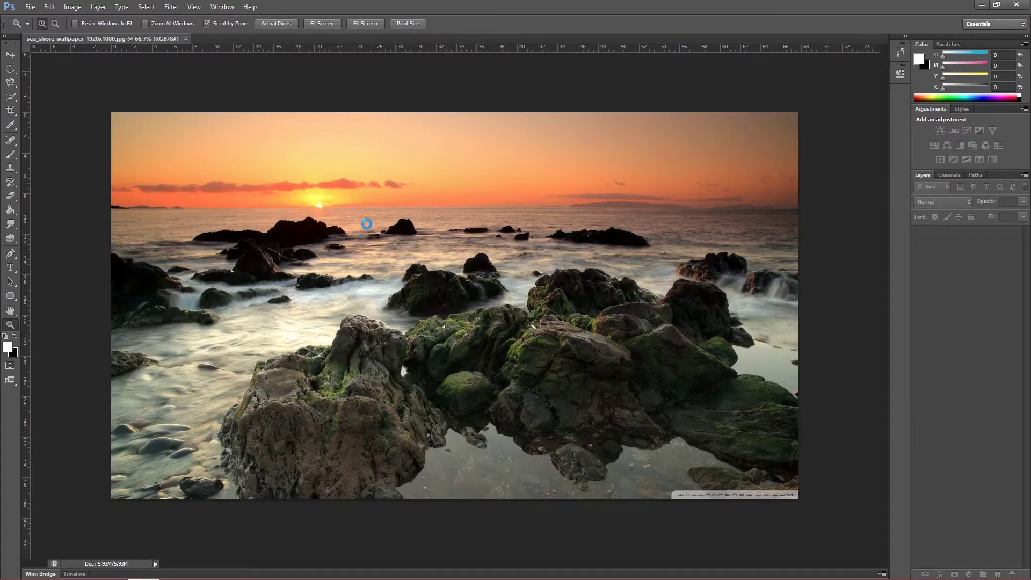
# Trace the outer edge of the large foreground rock with the Magnetic Lasso and close the outline into a selection.
pyautogui.click(11, 83)
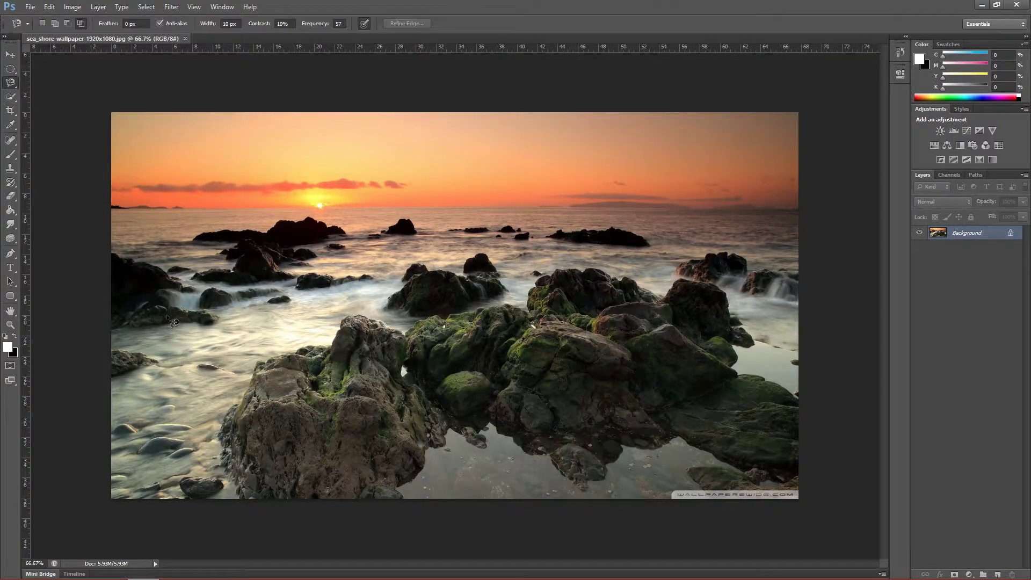
pyautogui.press('z')
pyautogui.click(244, 475)
pyautogui.click(243, 474)
pyautogui.click(244, 474)
pyautogui.moveTo(245, 472); pyautogui.dragTo(350, 483)
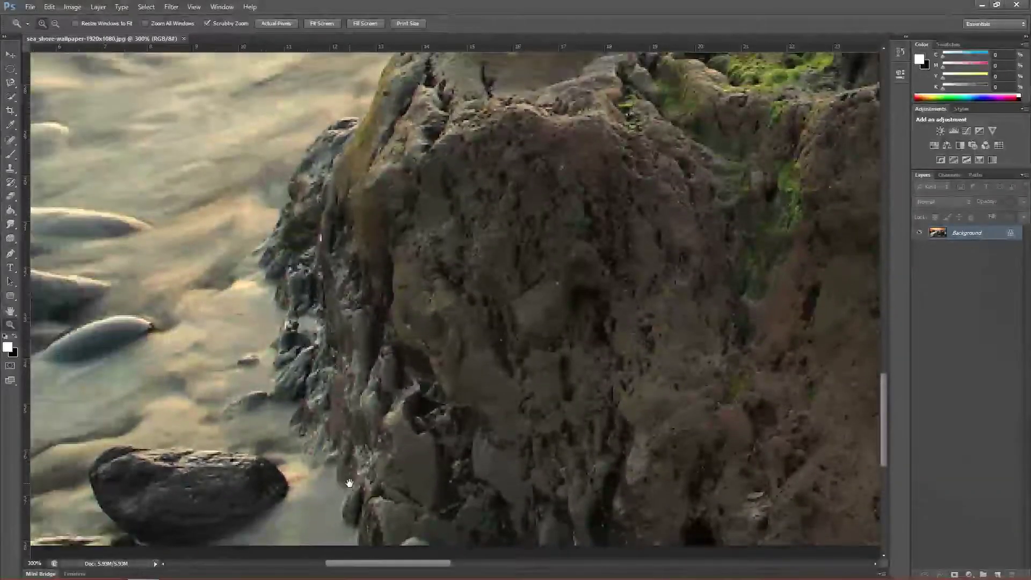
pyautogui.press('l')
pyautogui.click(359, 528)
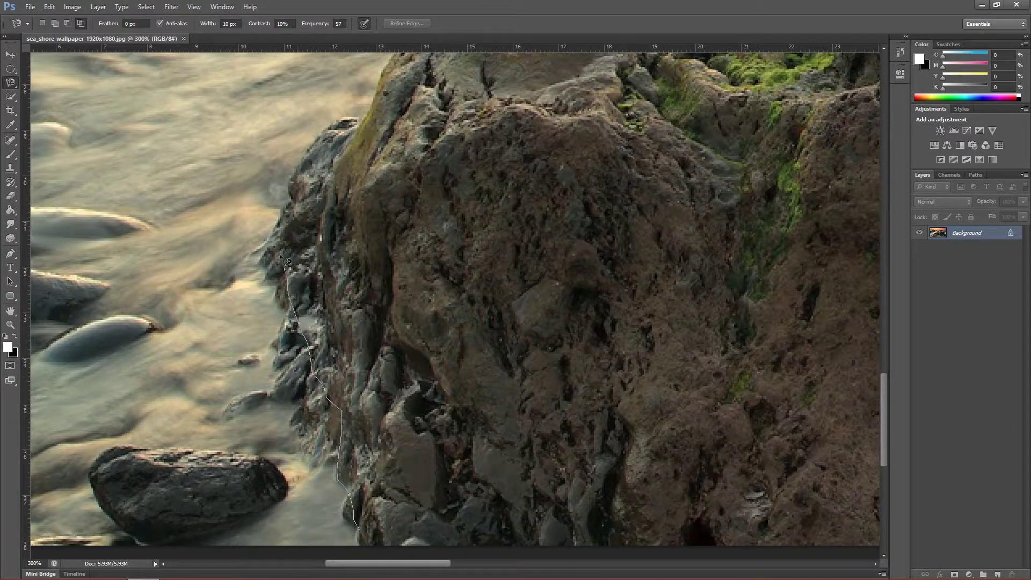
pyautogui.moveTo(379, 93); pyautogui.dragTo(321, 291)
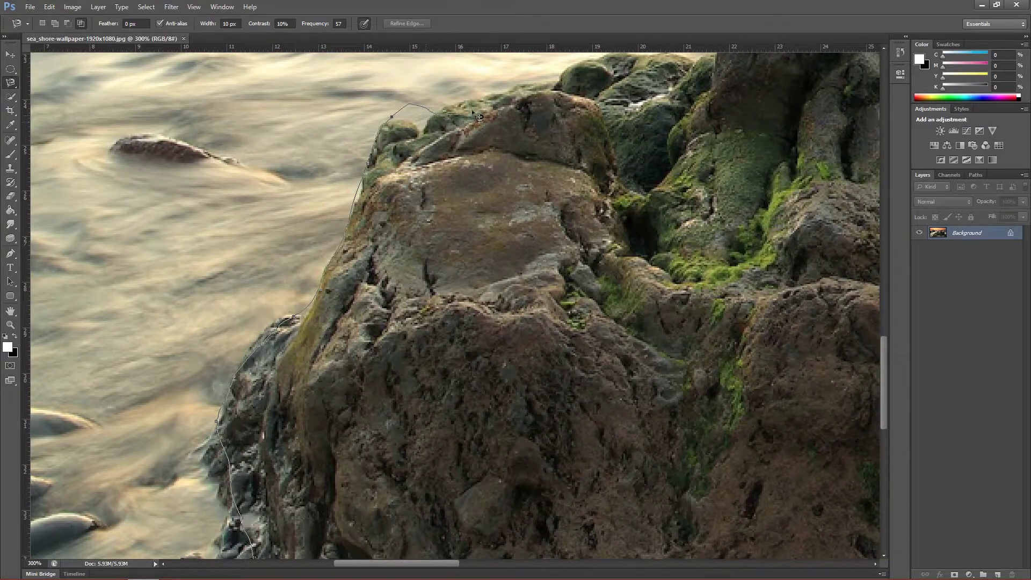
pyautogui.moveTo(493, 130); pyautogui.dragTo(335, 390)
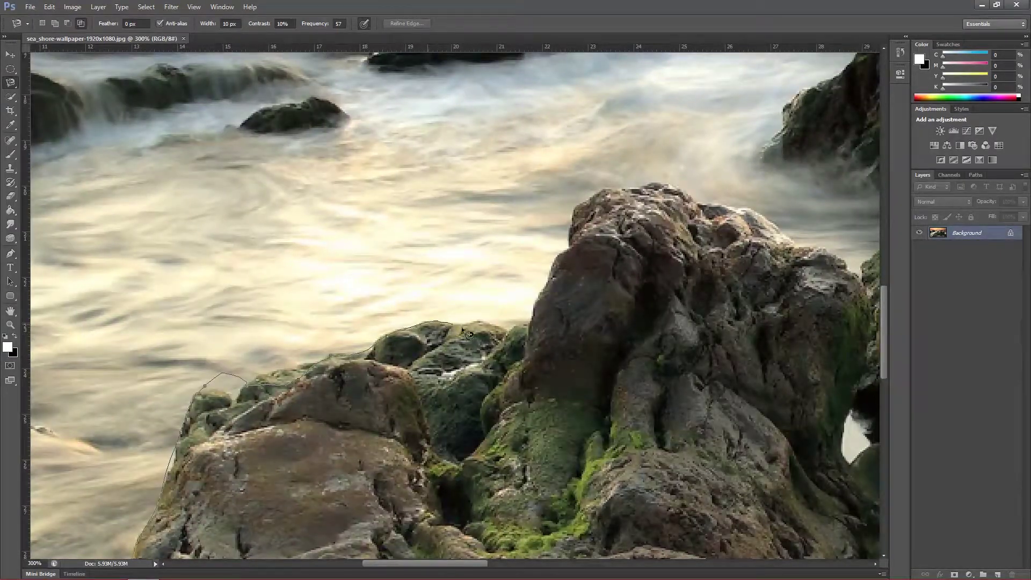
pyautogui.moveTo(565, 286); pyautogui.dragTo(582, 243)
pyautogui.doubleClick(703, 418)
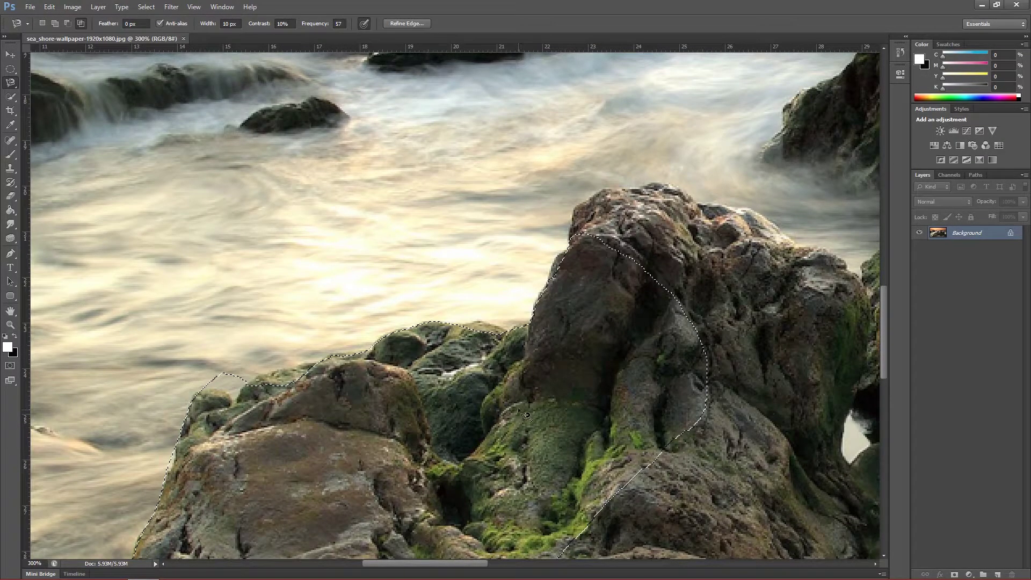
# Clear the rock selection and return to viewing the whole photo.
pyautogui.press('z')
pyautogui.rightClick(523, 385)
pyautogui.click(553, 393)
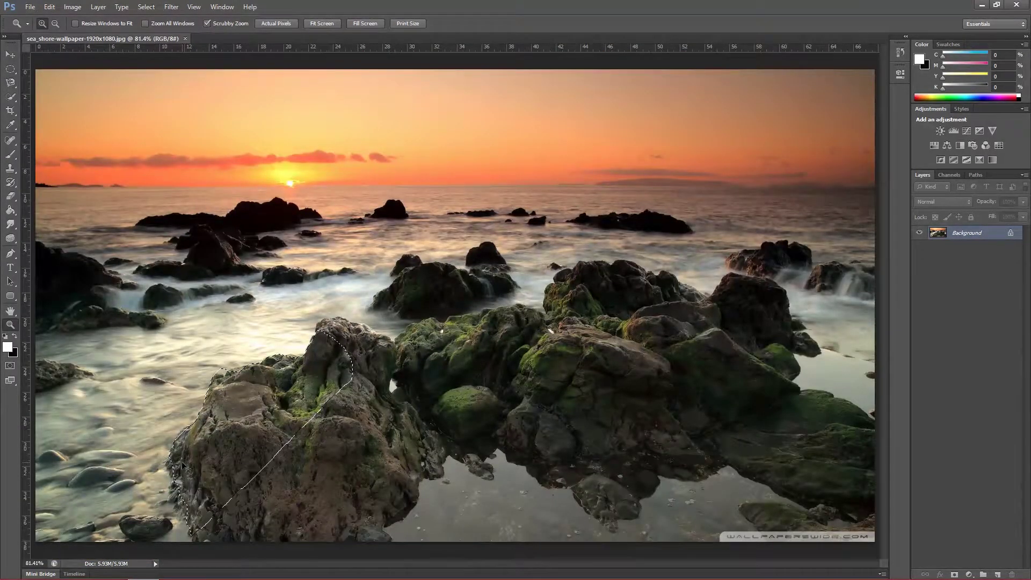
pyautogui.hotkey('ctrl', 'd')
pyautogui.hotkey('ctrl', '-')
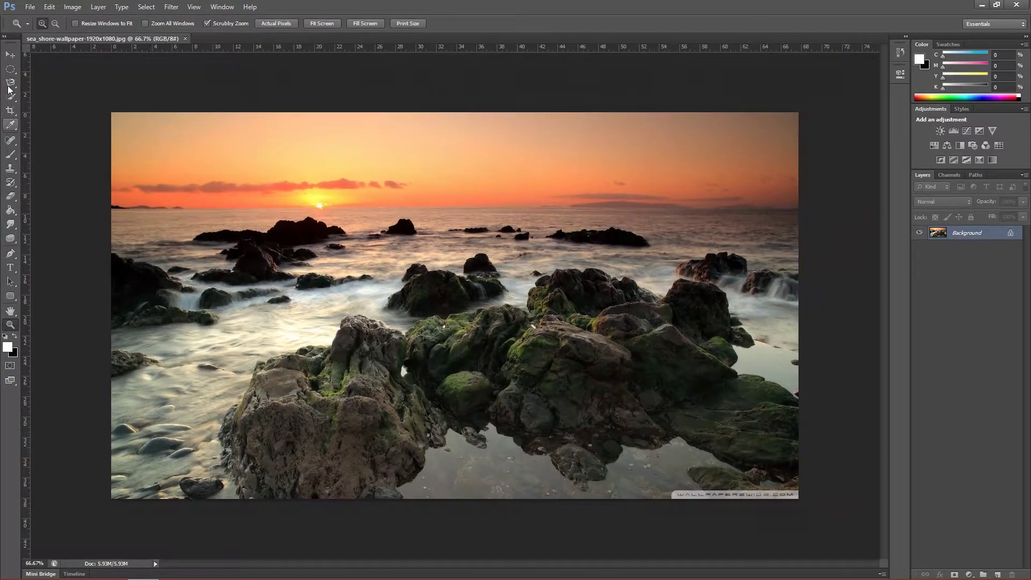
# Select the sky above the sea using the Quick Selection tool in Add to Selection mode, then clear the selection.
pyautogui.moveTo(9, 84)
pyautogui.mouseDown()
pyautogui.moveTo(27, 86)
pyautogui.moveTo(33, 101)
pyautogui.mouseUp()
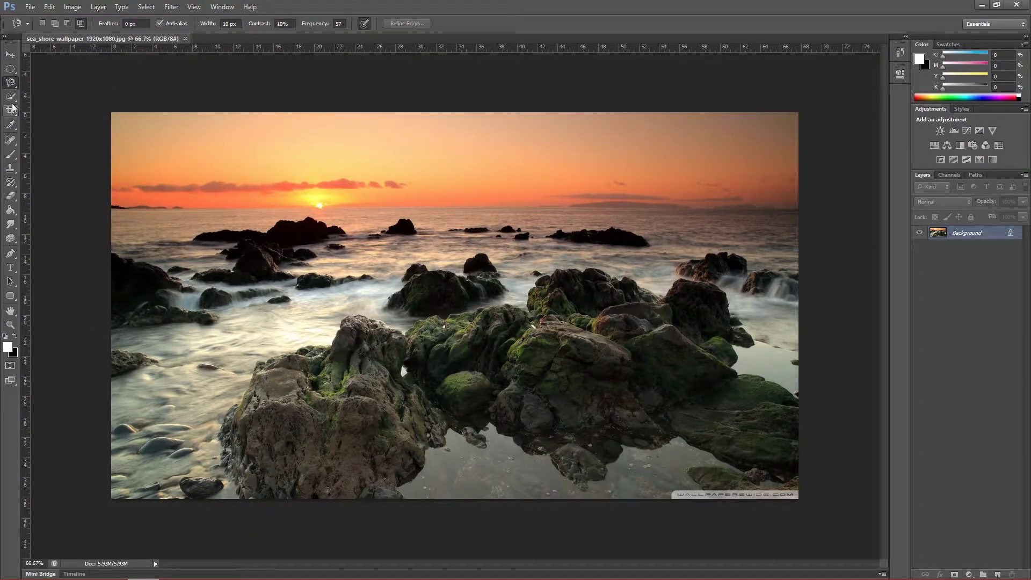
pyautogui.click(13, 97)
pyautogui.click(12, 83)
pyautogui.moveTo(13, 101); pyautogui.dragTo(30, 97)
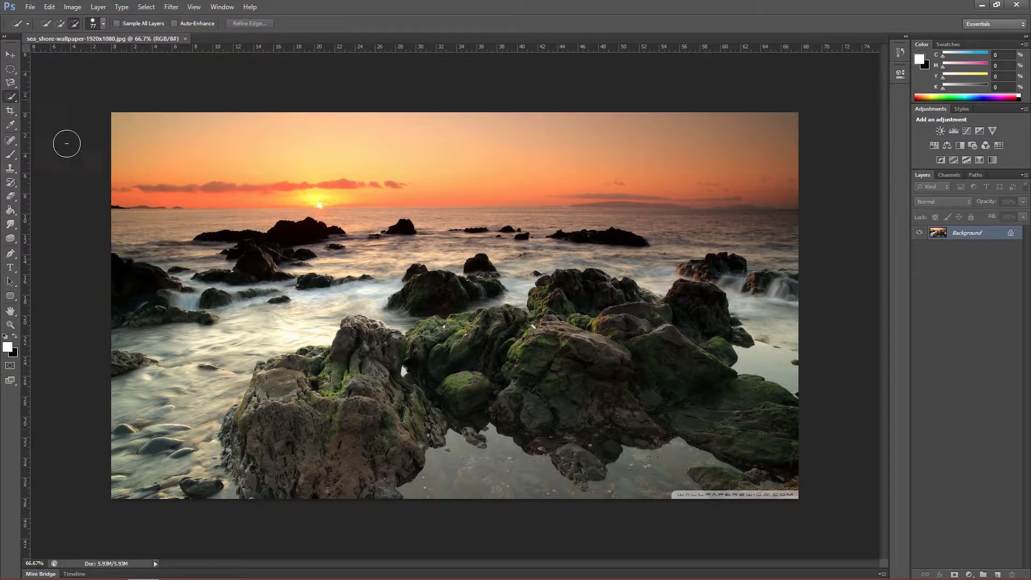
pyautogui.click(60, 24)
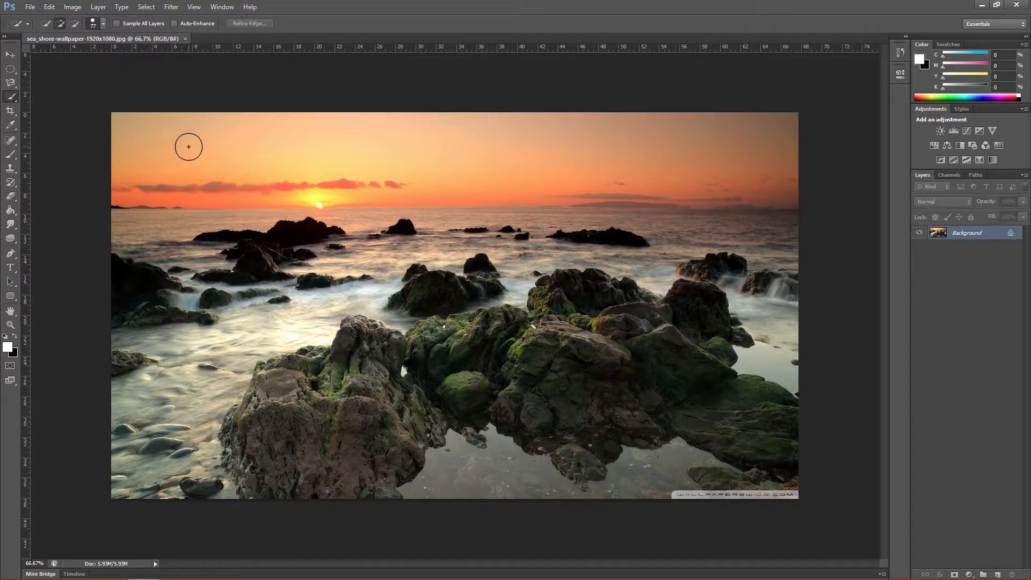
pyautogui.moveTo(144, 151)
pyautogui.mouseDown()
pyautogui.moveTo(562, 143)
pyautogui.moveTo(736, 170)
pyautogui.mouseUp()
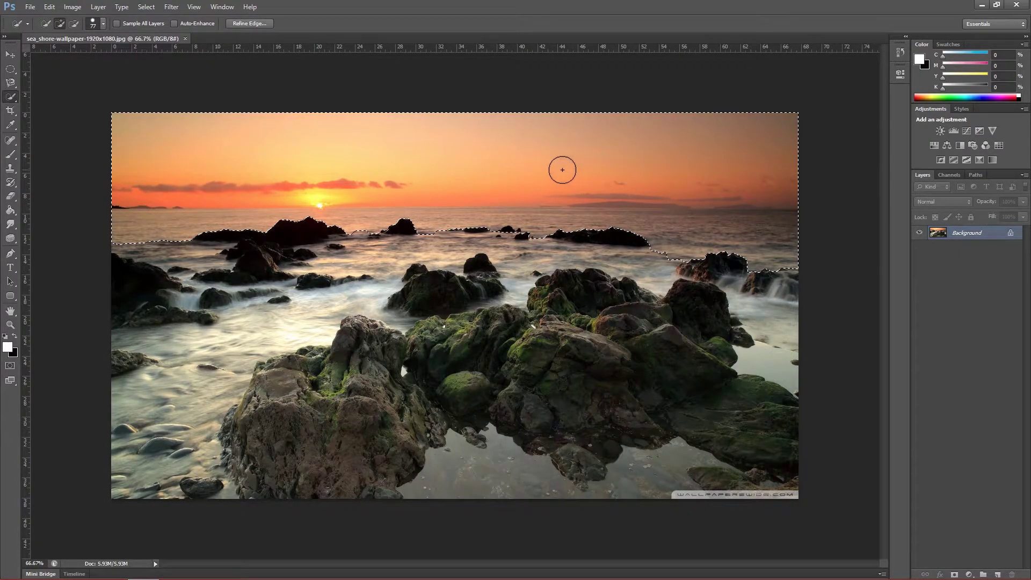
pyautogui.hotkey('ctrl', 'd')
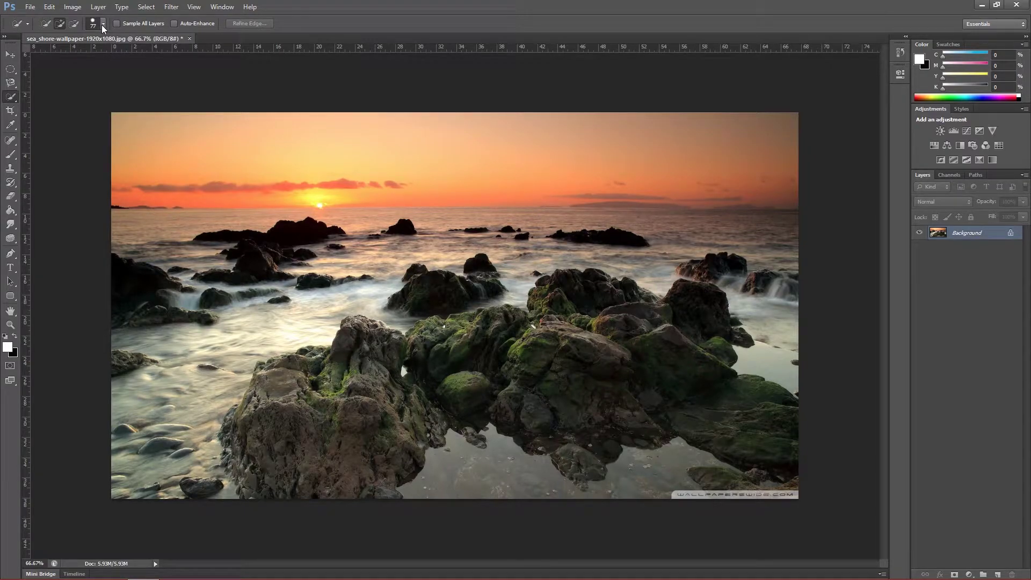
# Set the Quick Selection brush size to 44 px.
pyautogui.click(102, 25)
pyautogui.moveTo(85, 55)
pyautogui.mouseDown()
pyautogui.moveTo(126, 52)
pyautogui.moveTo(66, 57)
pyautogui.mouseUp()
pyautogui.click(104, 24)
# Try brushing a Quick Selection over the sky and the foreground rocks, and clear it.
pyautogui.moveTo(135, 140); pyautogui.dragTo(584, 134)
pyautogui.moveTo(528, 314)
pyautogui.mouseDown()
pyautogui.moveTo(527, 369)
pyautogui.moveTo(350, 419)
pyautogui.mouseUp()
pyautogui.hotkey('ctrl', 'd')
# Select the sky again with the Quick Selection tool and add the large foreground rocks.
pyautogui.moveTo(261, 154); pyautogui.dragTo(595, 155)
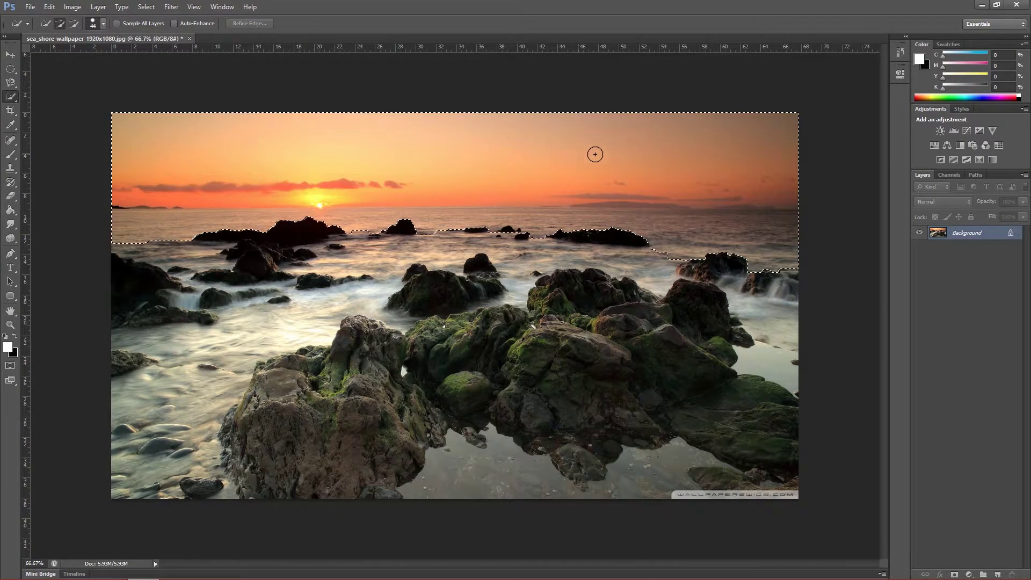
pyautogui.moveTo(644, 366)
pyautogui.mouseDown()
pyautogui.moveTo(441, 401)
pyautogui.moveTo(284, 451)
pyautogui.moveTo(578, 356)
pyautogui.moveTo(635, 325)
pyautogui.moveTo(629, 308)
pyautogui.moveTo(689, 323)
pyautogui.moveTo(620, 414)
pyautogui.mouseUp()
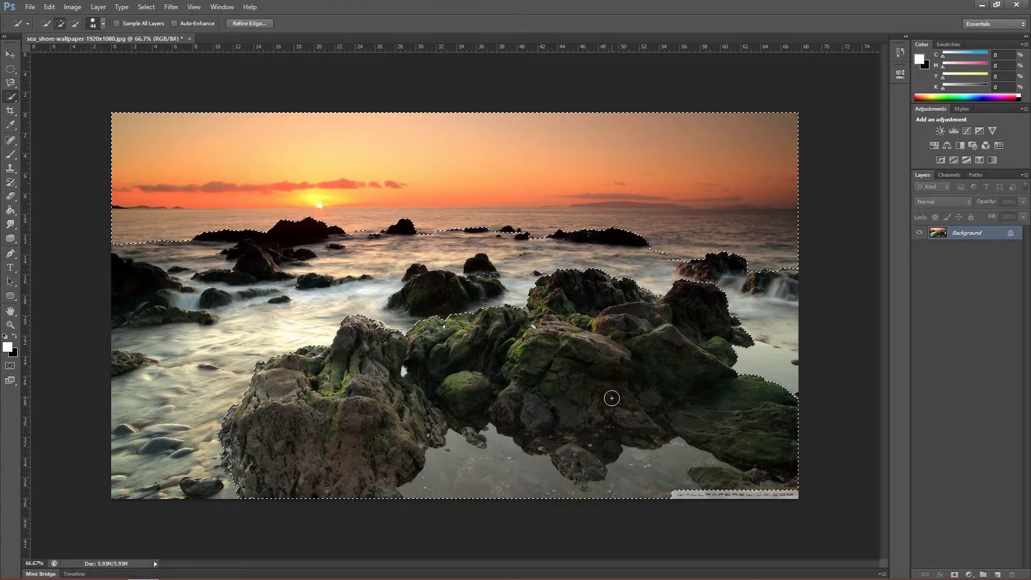
# Subtract the tide pool and the sea strip below the horizon from the selection, then deselect everything.
pyautogui.click(76, 27)
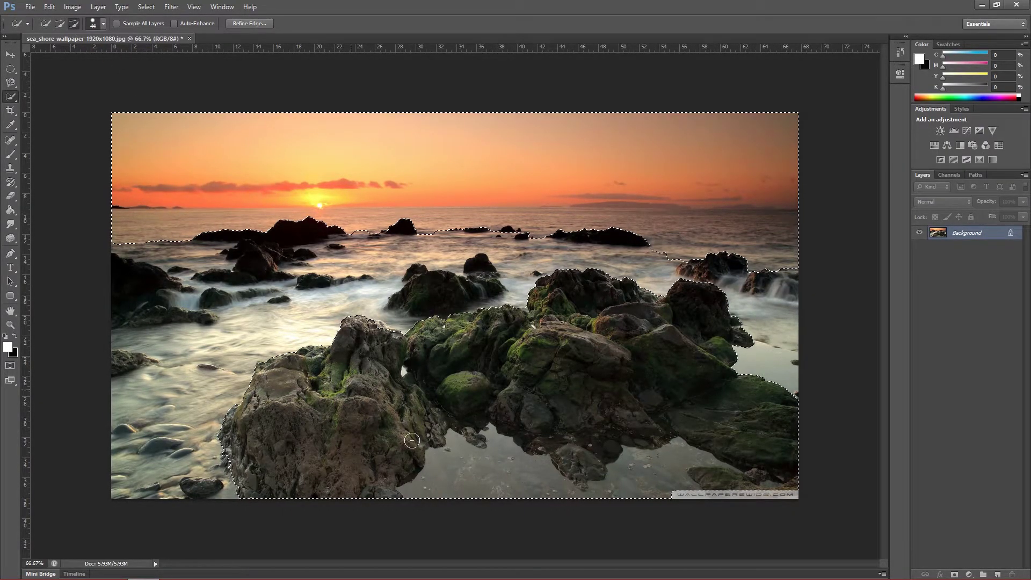
pyautogui.moveTo(412, 441)
pyautogui.mouseDown()
pyautogui.moveTo(426, 482)
pyautogui.moveTo(485, 450)
pyautogui.moveTo(583, 488)
pyautogui.moveTo(617, 484)
pyautogui.moveTo(631, 462)
pyautogui.moveTo(693, 462)
pyautogui.moveTo(726, 482)
pyautogui.moveTo(783, 487)
pyautogui.mouseUp()
pyautogui.moveTo(804, 227)
pyautogui.mouseDown()
pyautogui.moveTo(483, 236)
pyautogui.moveTo(75, 223)
pyautogui.mouseUp()
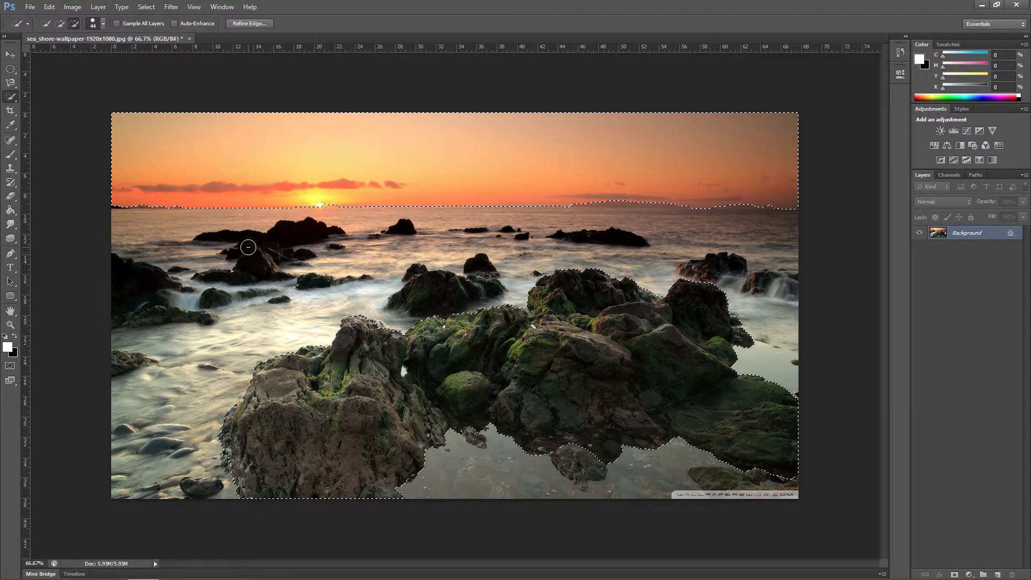
pyautogui.hotkey('ctrl', 'd')
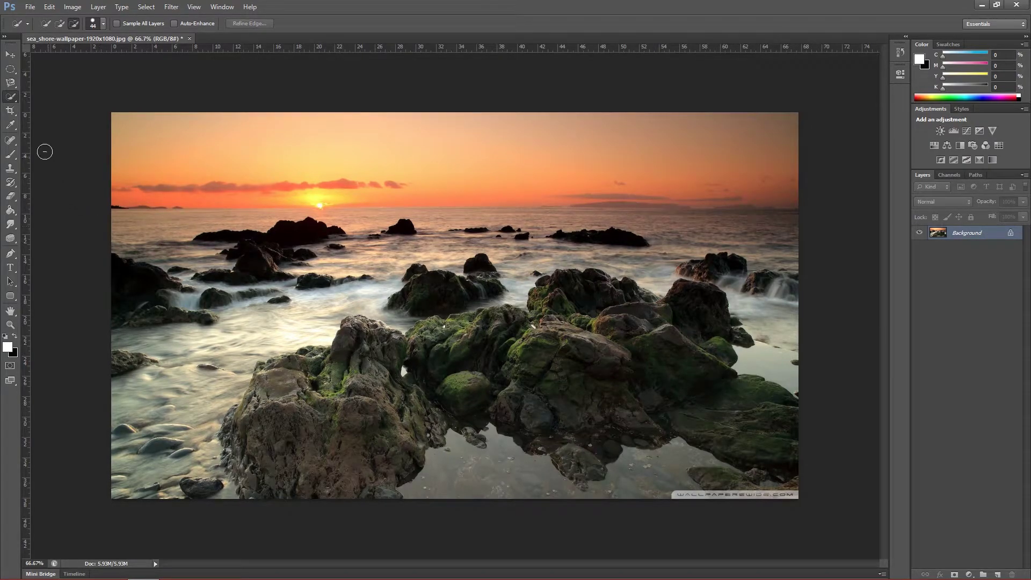
# Select the bright sky with the Magic Wand at tolerance 32, clear it, and select the dark cloud streak instead.
pyautogui.click(11, 100)
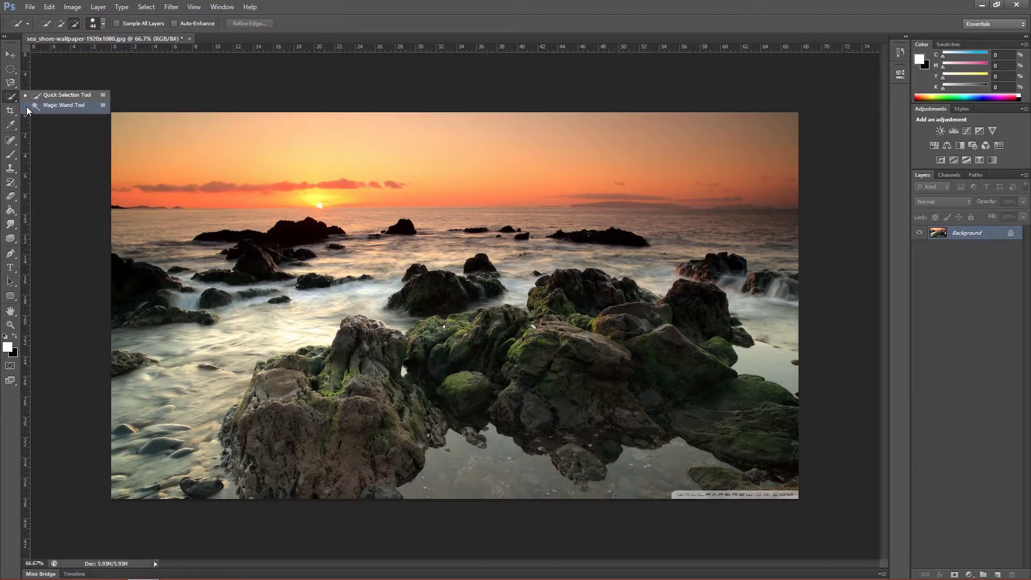
pyautogui.click(27, 107)
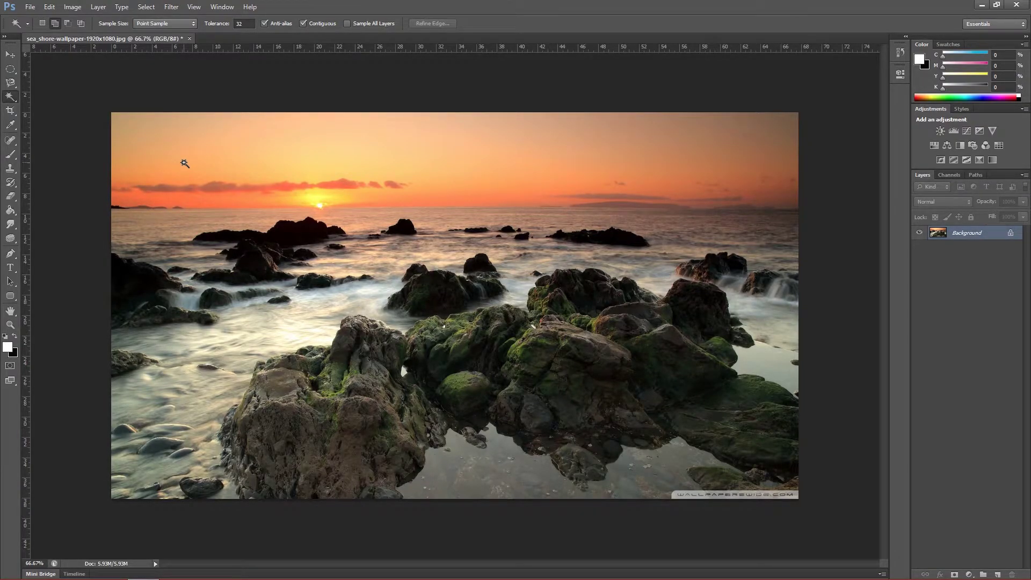
pyautogui.click(220, 162)
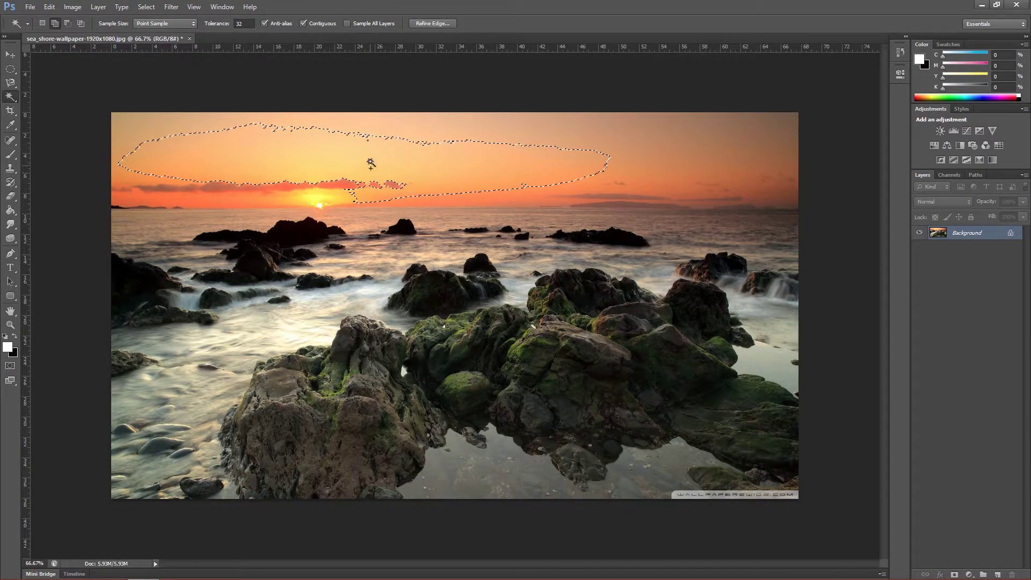
pyautogui.hotkey('ctrl', 'd')
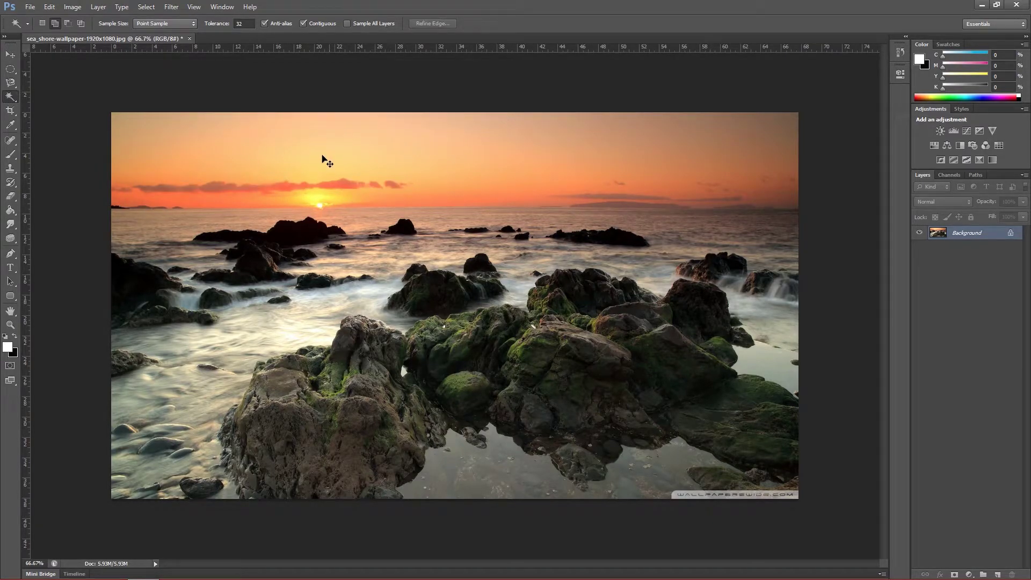
pyautogui.click(218, 188)
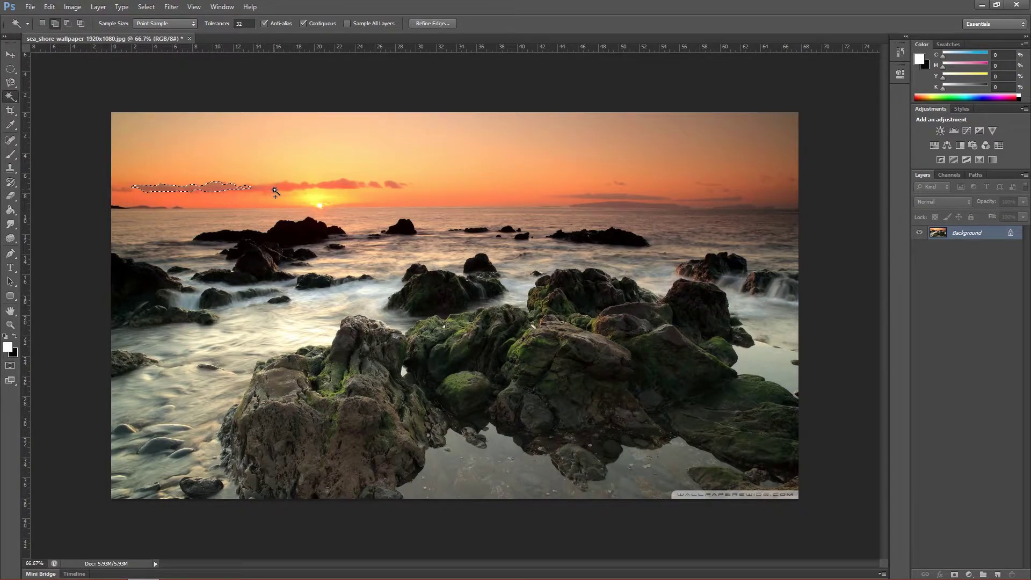
# Select the connected dark rocks below the sun with the Magic Wand, then clear the selection.
pyautogui.press('z')
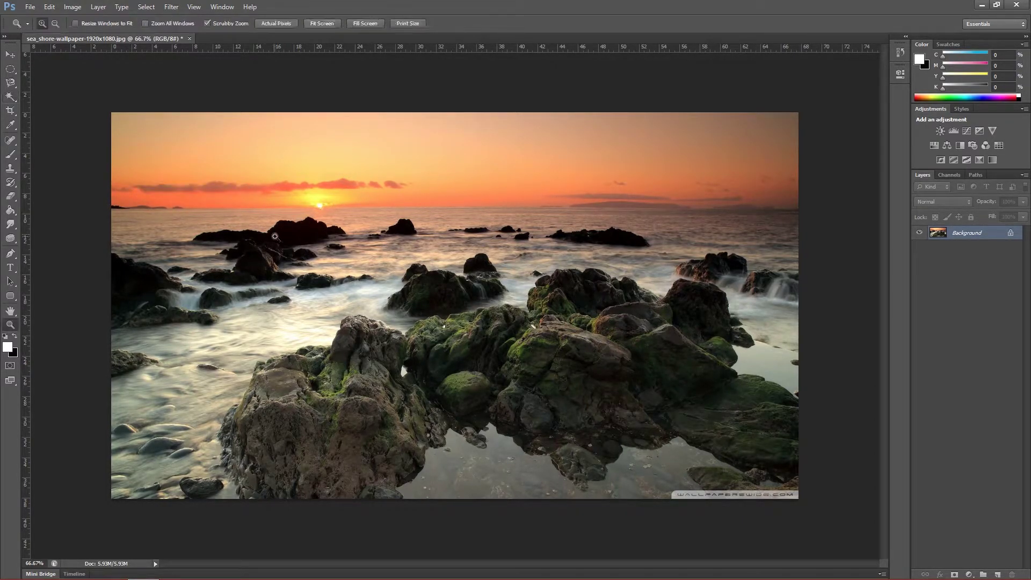
pyautogui.moveTo(299, 217); pyautogui.dragTo(392, 277)
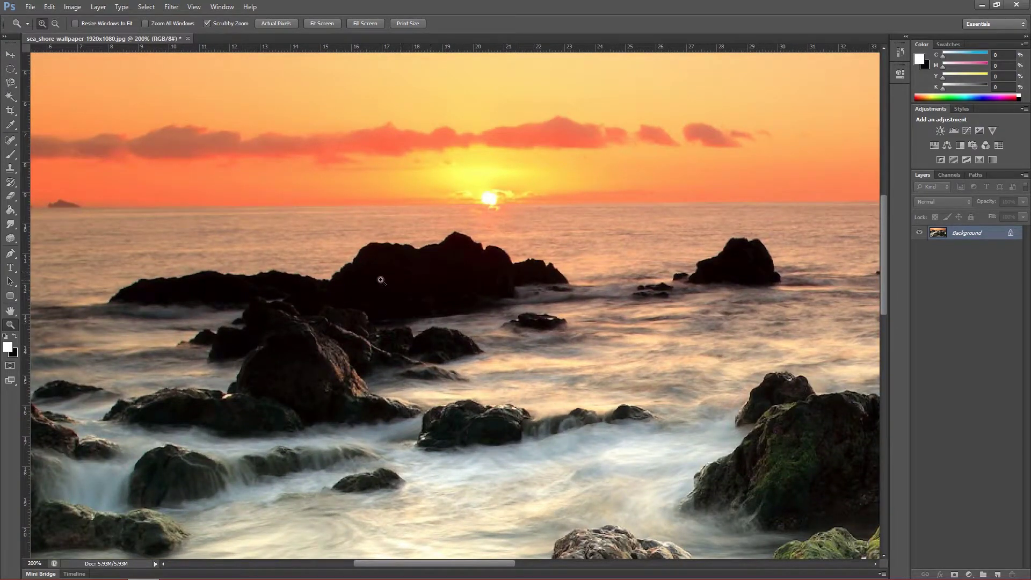
pyautogui.press('w')
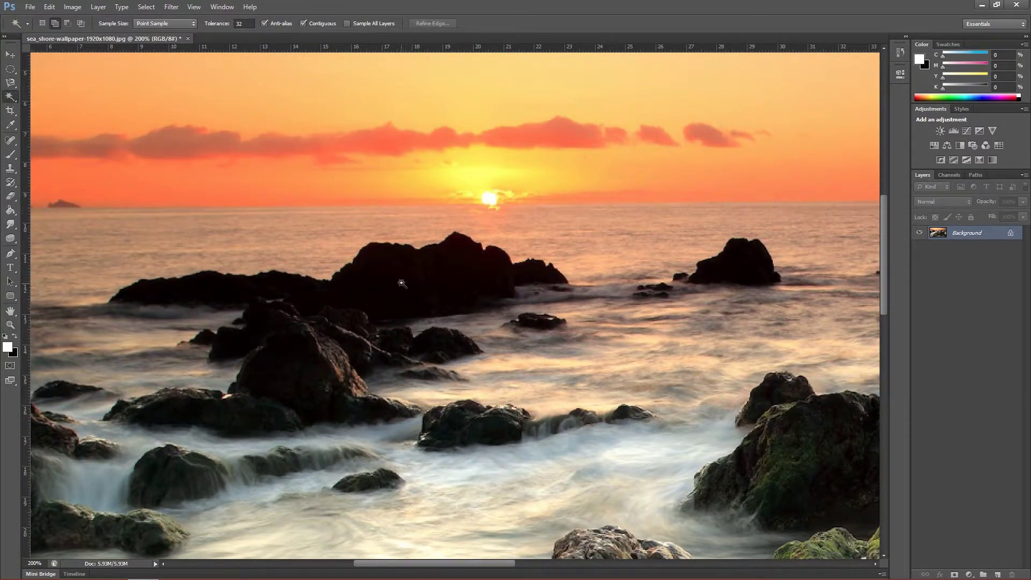
pyautogui.click(401, 282)
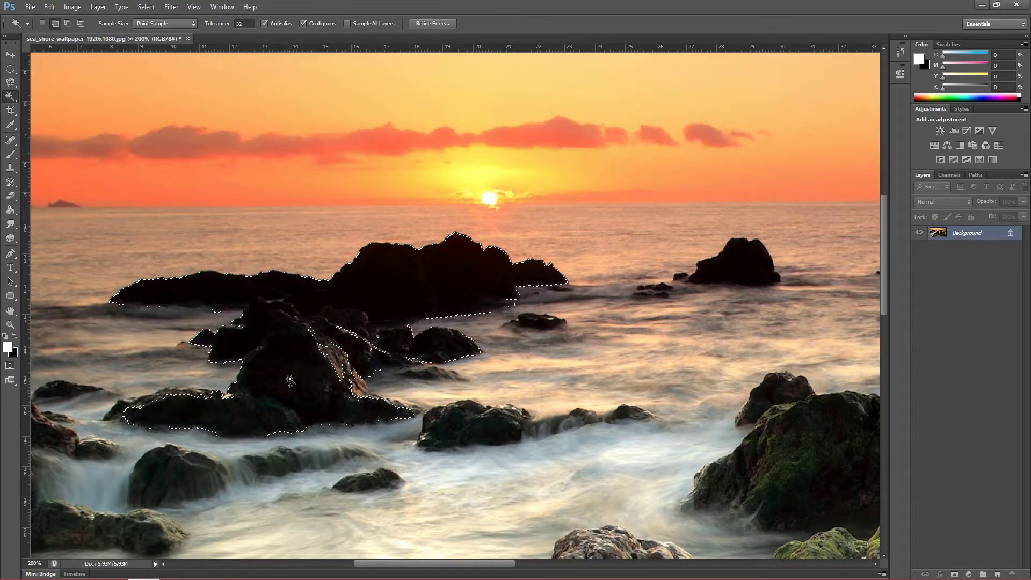
pyautogui.hotkey('ctrl', 'd')
pyautogui.hotkey('ctrl', '-')
pyautogui.hotkey('ctrl', '-')
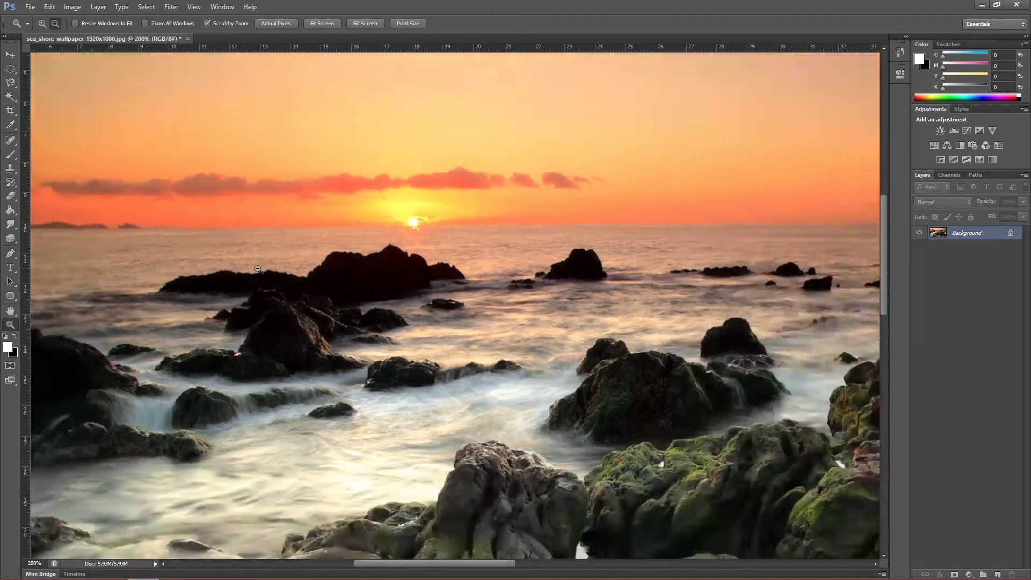
# Set the Magic Wand tolerance to 50.
pyautogui.rightClick(7, 99)
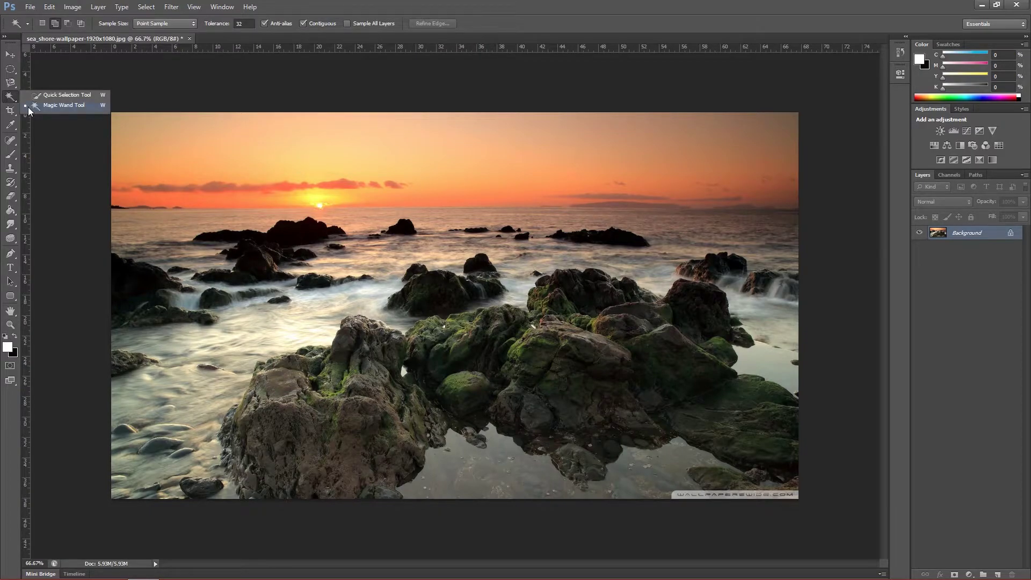
pyautogui.click(63, 105)
pyautogui.click(243, 24)
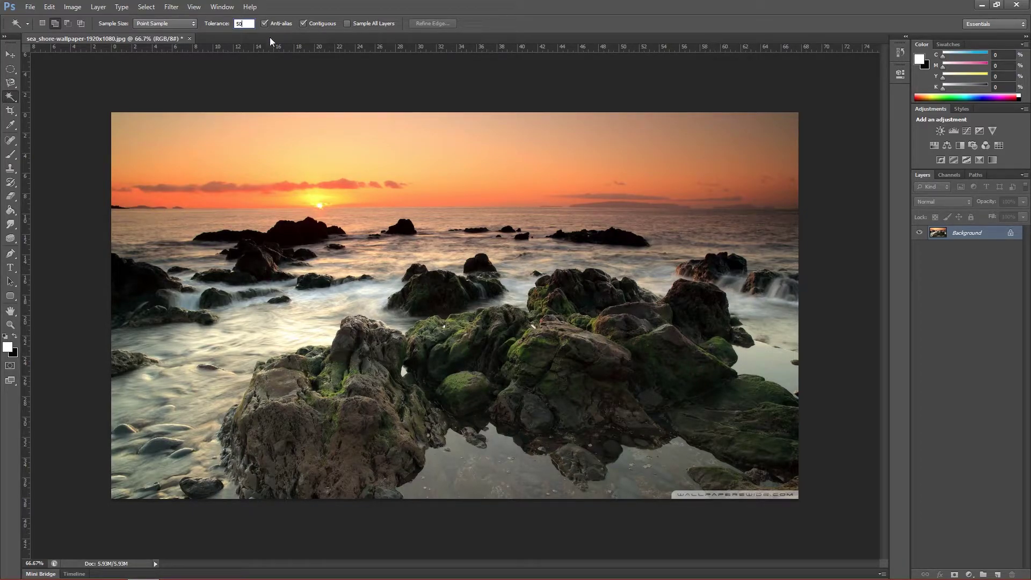
# Select the bright sky with the Magic Wand at tolerance 50, add the darker sky beside it, and deselect everything.
pyautogui.click(256, 145)
pyautogui.keyDown('shift'); pyautogui.click(778, 163); pyautogui.keyUp('shift')
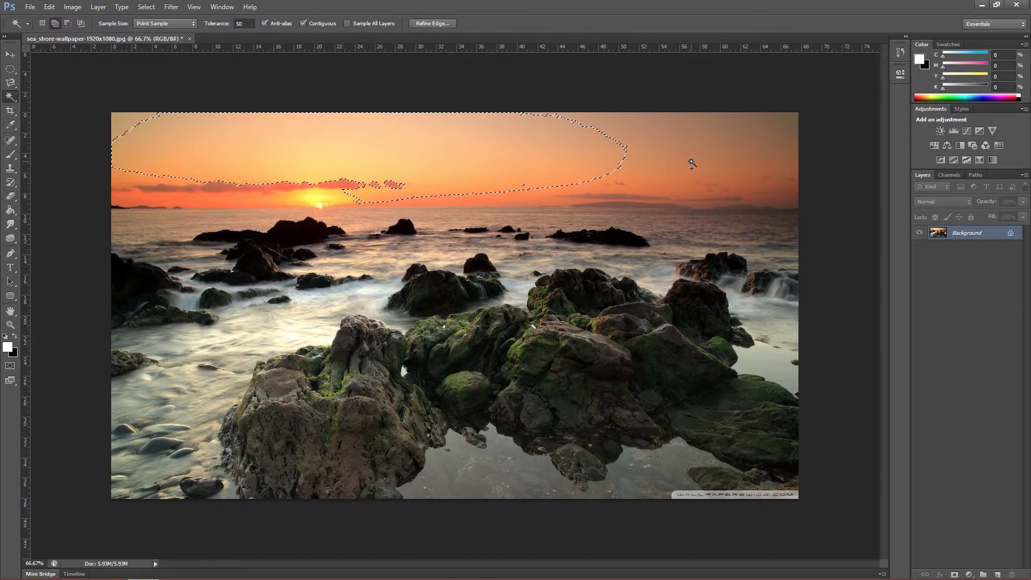
pyautogui.keyDown('shift'); pyautogui.click(782, 147); pyautogui.keyUp('shift')
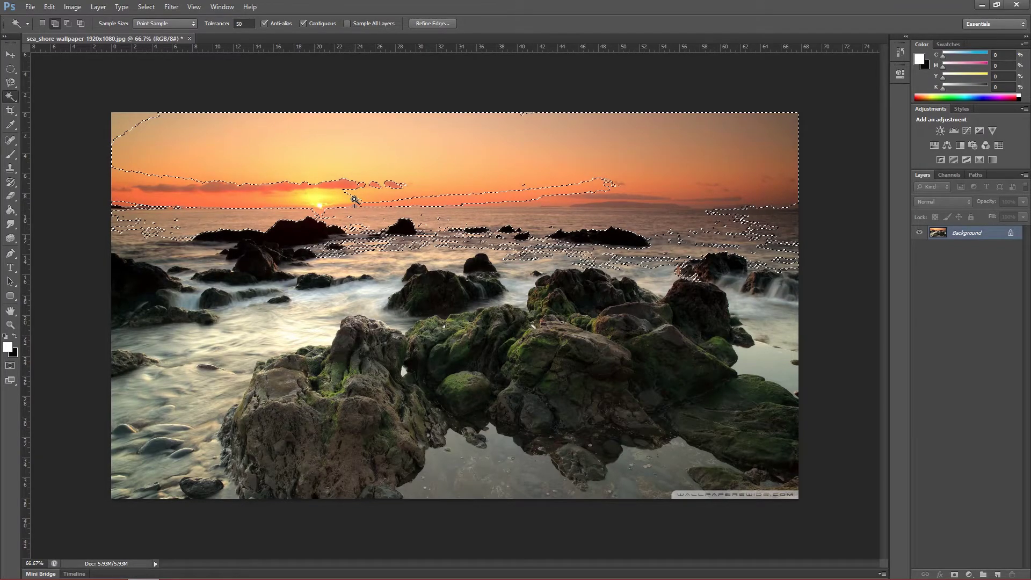
pyautogui.hotkey('ctrl', 'd')
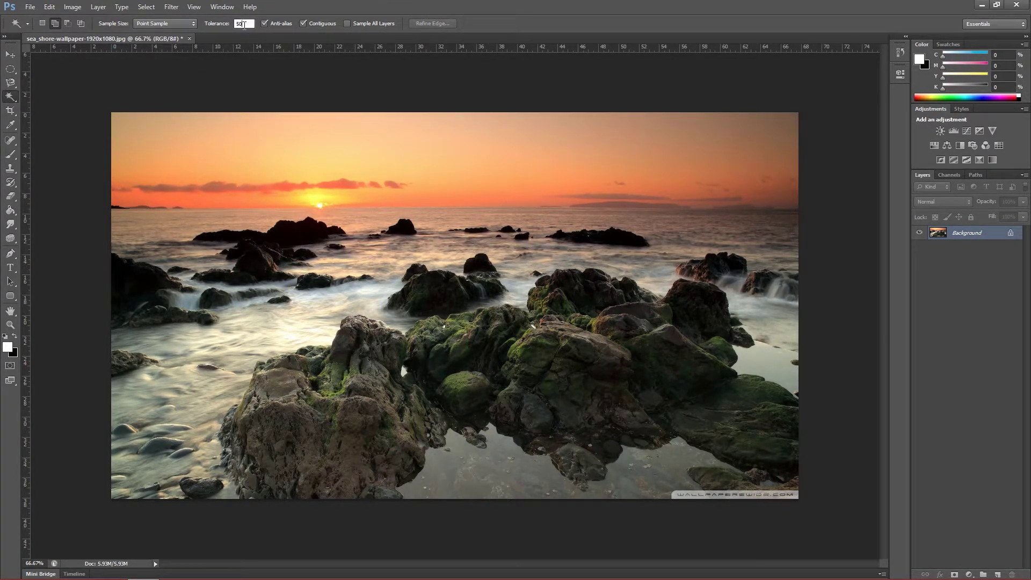
# Set the Magic Wand tolerance to 32.
pyautogui.write('32')
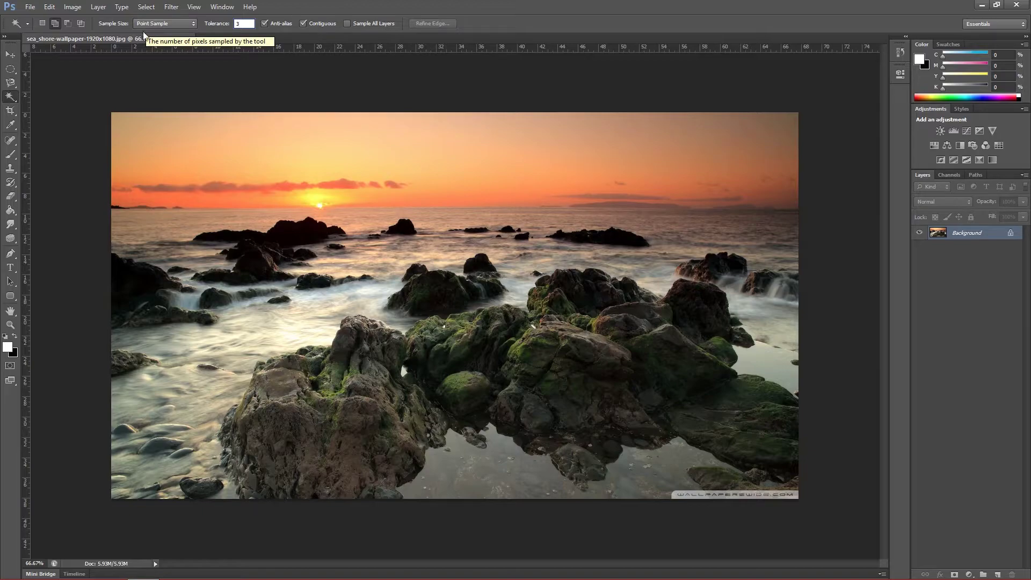
pyautogui.press('Return')
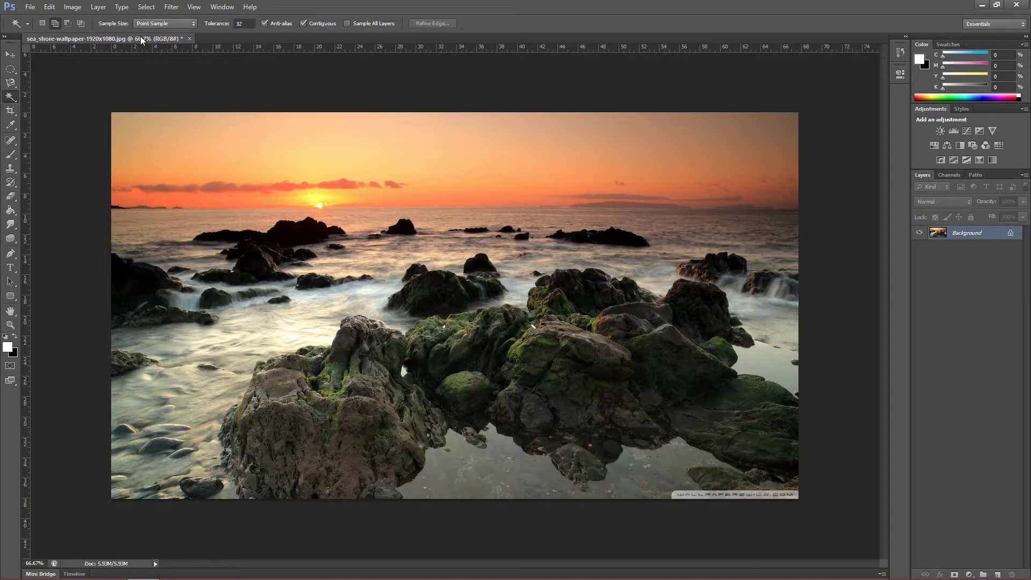
pyautogui.rightClick(6, 99)
pyautogui.click(27, 107)
# Crop the photo to the area around the sun and the rocks beneath it, and undo the crop.
pyautogui.click(14, 112)
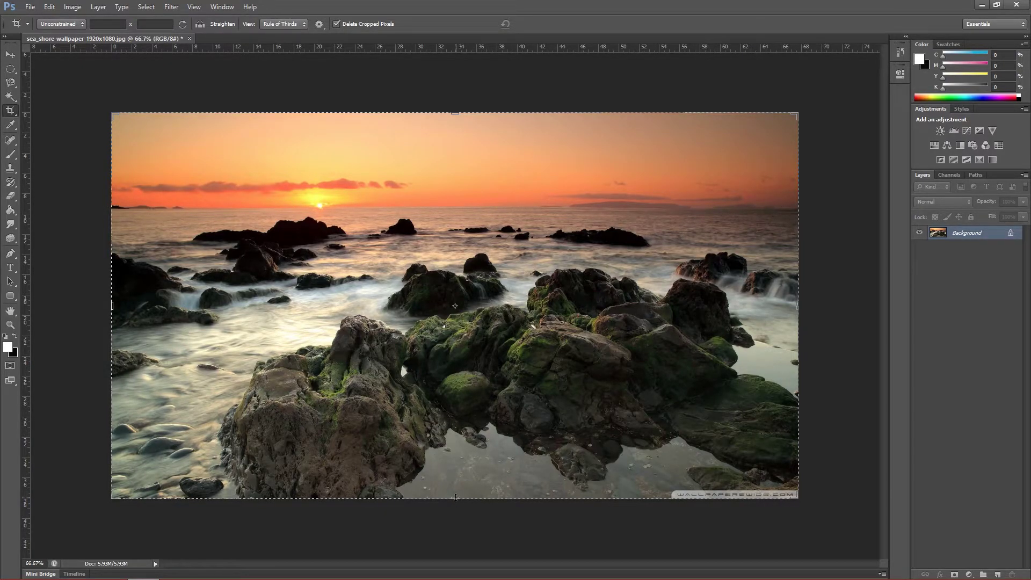
pyautogui.moveTo(455, 496); pyautogui.dragTo(455, 439)
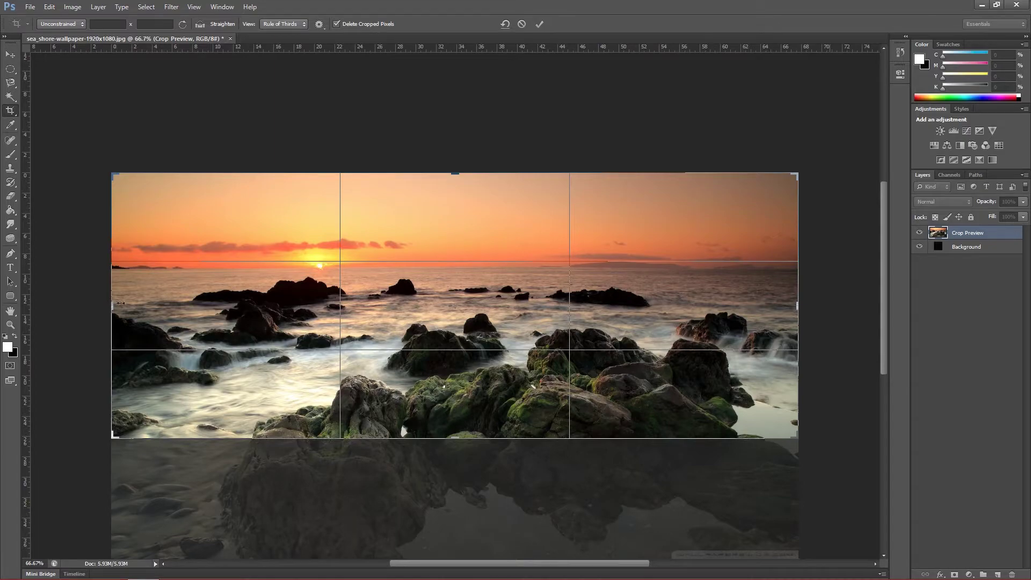
pyautogui.moveTo(120, 303); pyautogui.dragTo(299, 304)
pyautogui.moveTo(702, 305); pyautogui.dragTo(583, 325)
pyautogui.moveTo(507, 339); pyautogui.dragTo(529, 339)
pyautogui.press('Return')
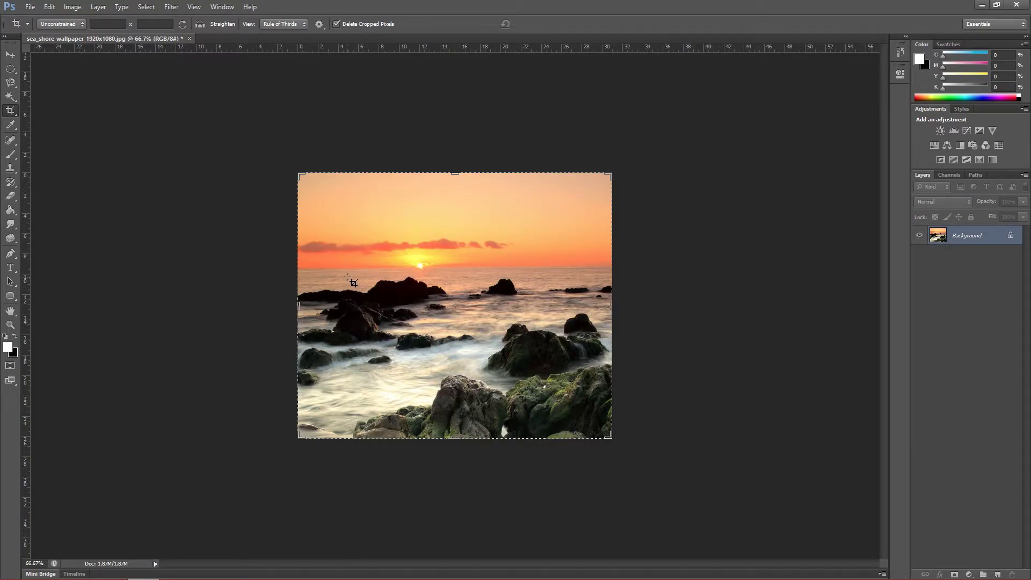
pyautogui.hotkey('ctrl', 'z')
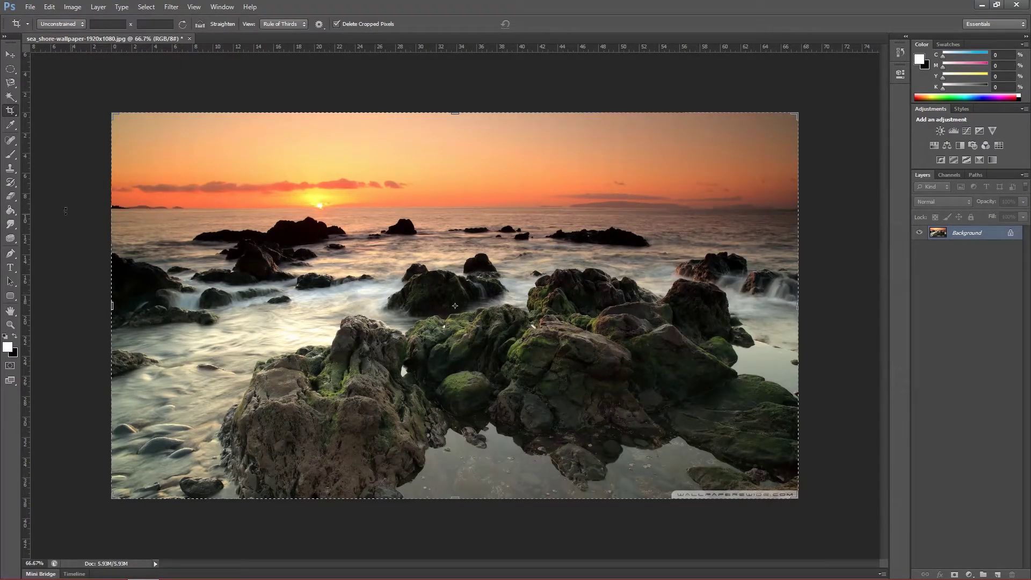
# Activate the Eyedropper tool.
pyautogui.click(10, 128)
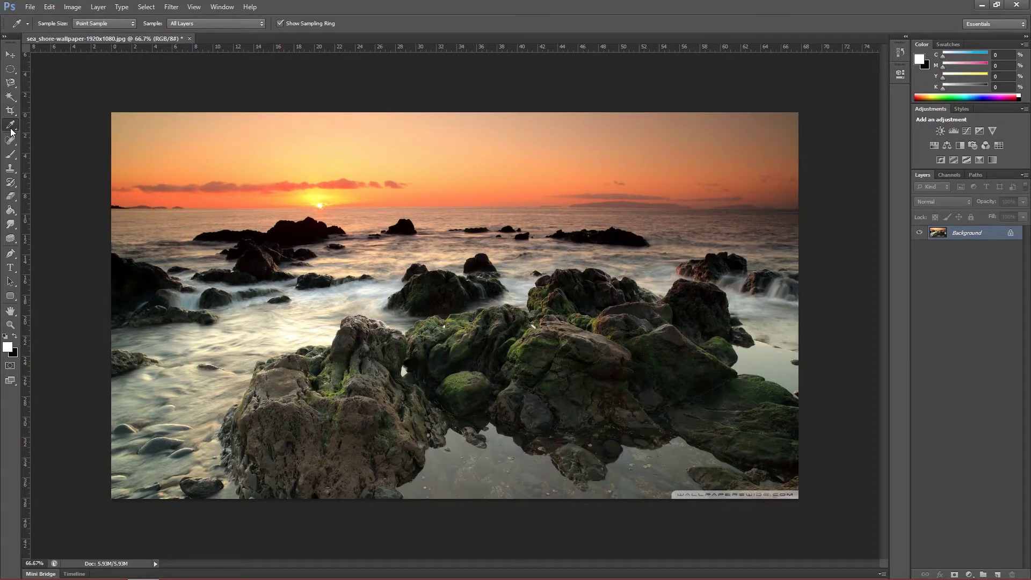